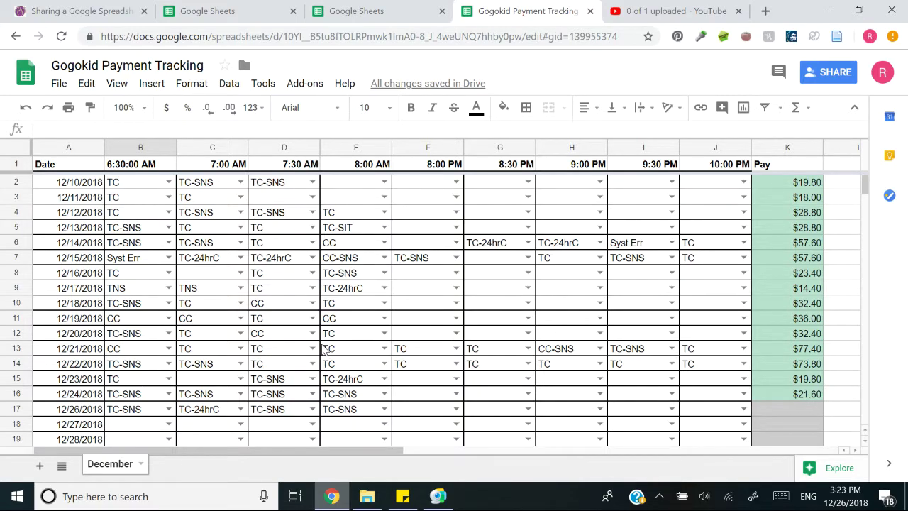
# Record a TC class in B18 for 12/27 at 6:30.
pyautogui.moveTo(72, 170); pyautogui.dragTo(97, 148)
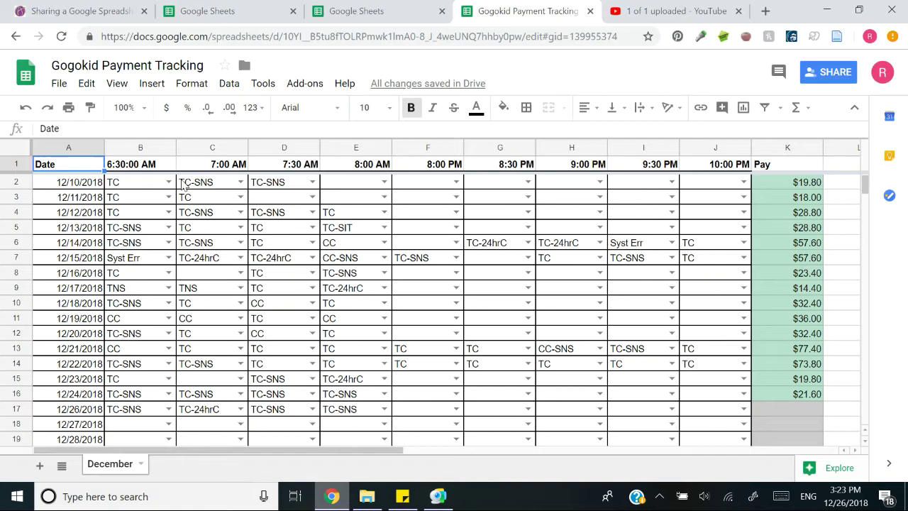
pyautogui.scroll(-3, 326, 242)
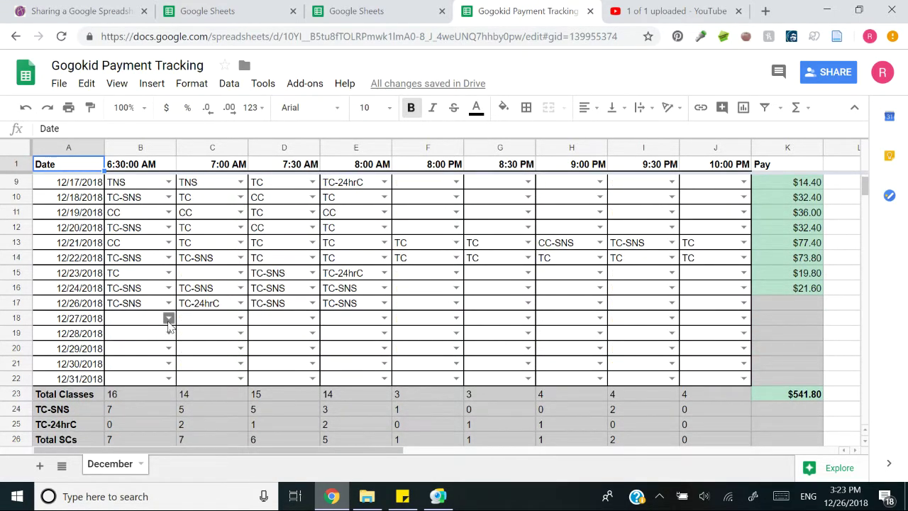
pyautogui.click(168, 318)
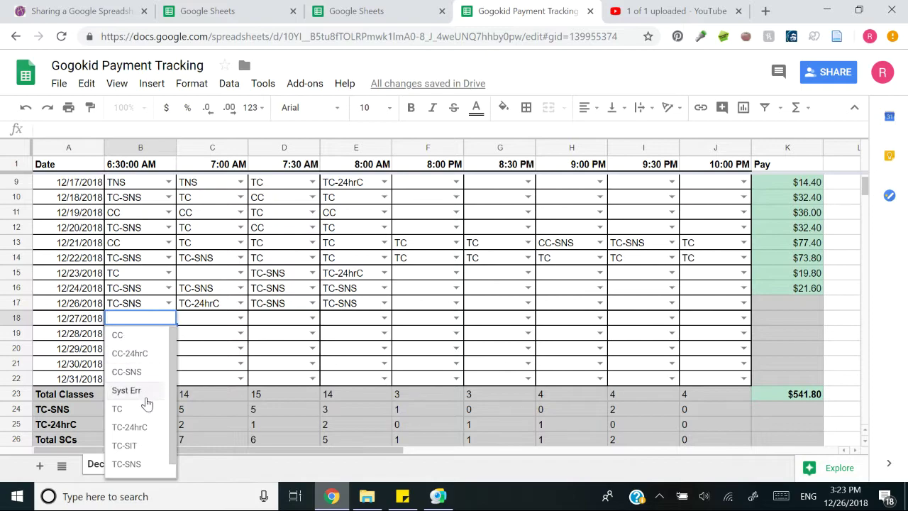
pyautogui.click(151, 409)
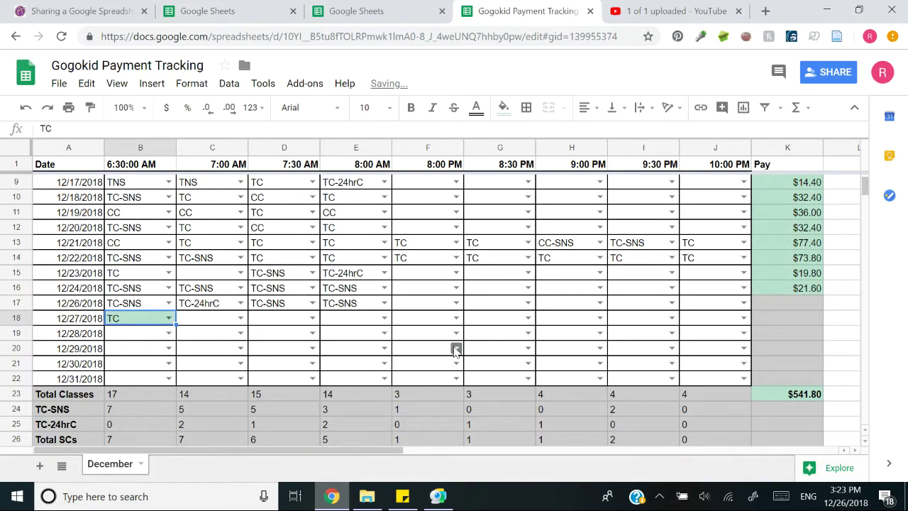
pyautogui.click(334, 335)
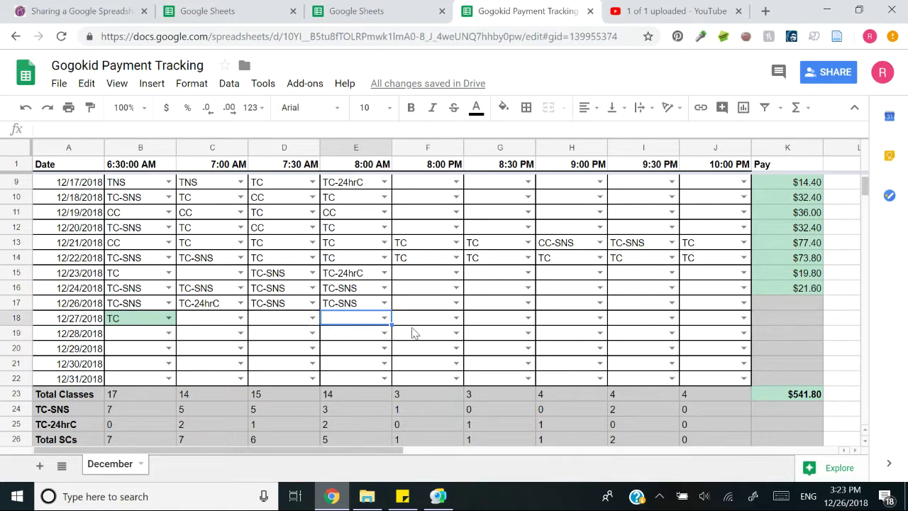
# Fill the Pay formula from K16 down to K22 through 12/31 and check 12/27's $9.00 pay.
pyautogui.click(415, 330)
pyautogui.click(669, 314)
pyautogui.click(741, 307)
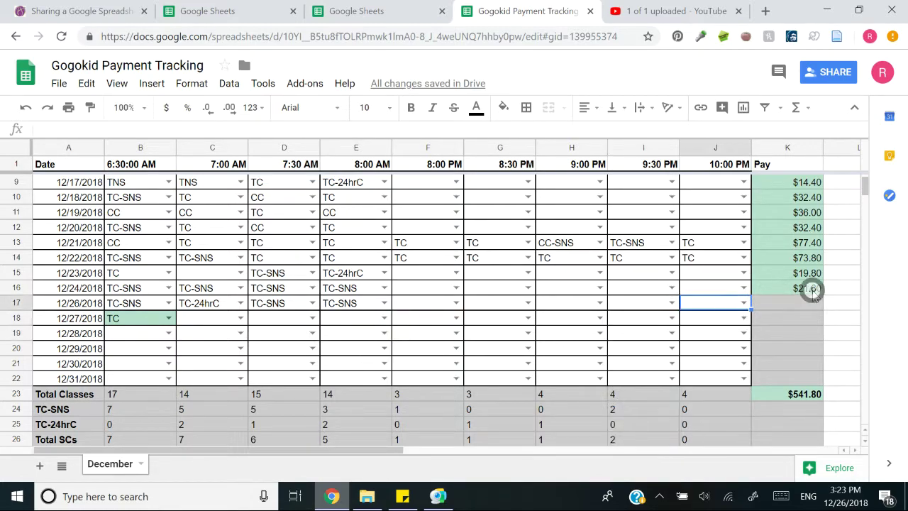
pyautogui.click(811, 288)
pyautogui.moveTo(811, 383); pyautogui.dragTo(811, 380)
pyautogui.click(846, 367)
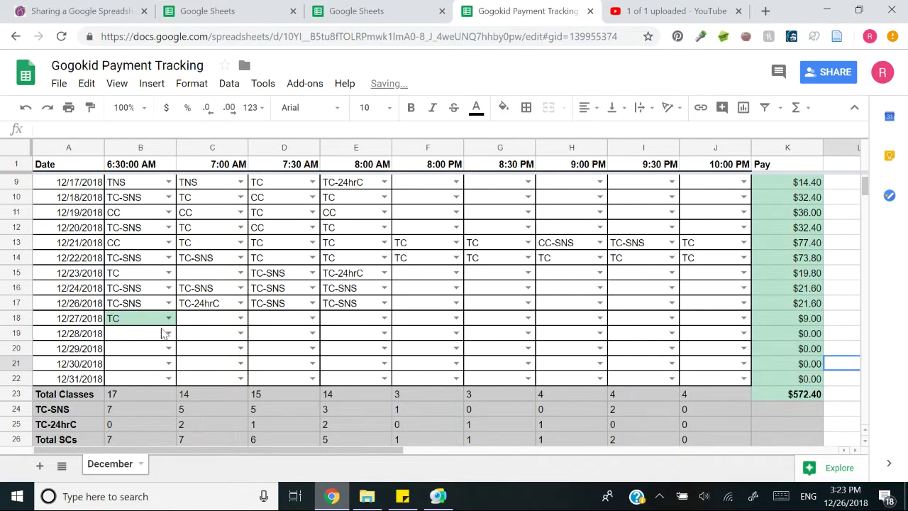
pyautogui.click(283, 317)
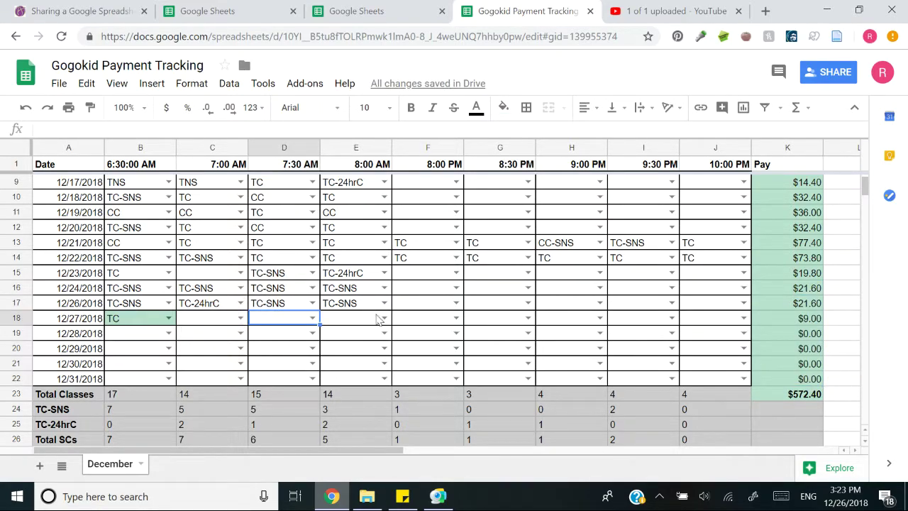
pyautogui.click(787, 322)
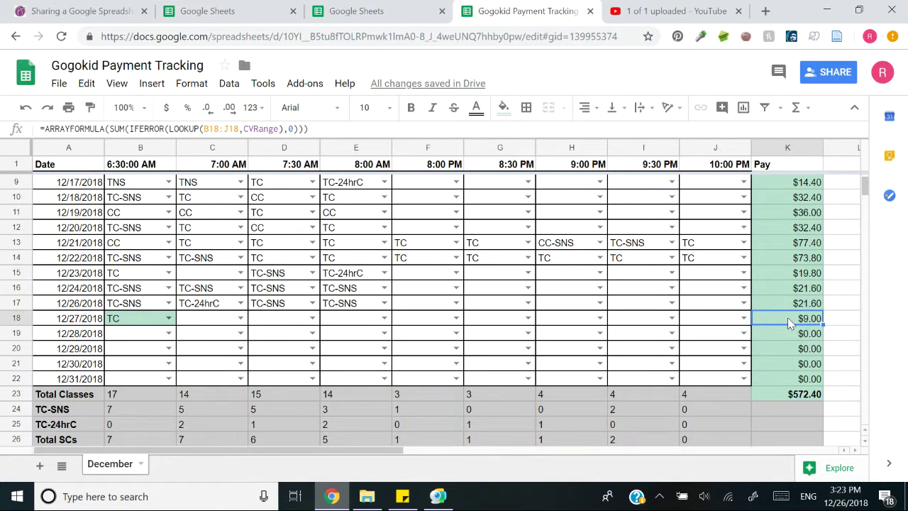
# Change the 12/27 6:30 class to TC-SNS, dropping that day's pay to $5.40.
pyautogui.click(168, 318)
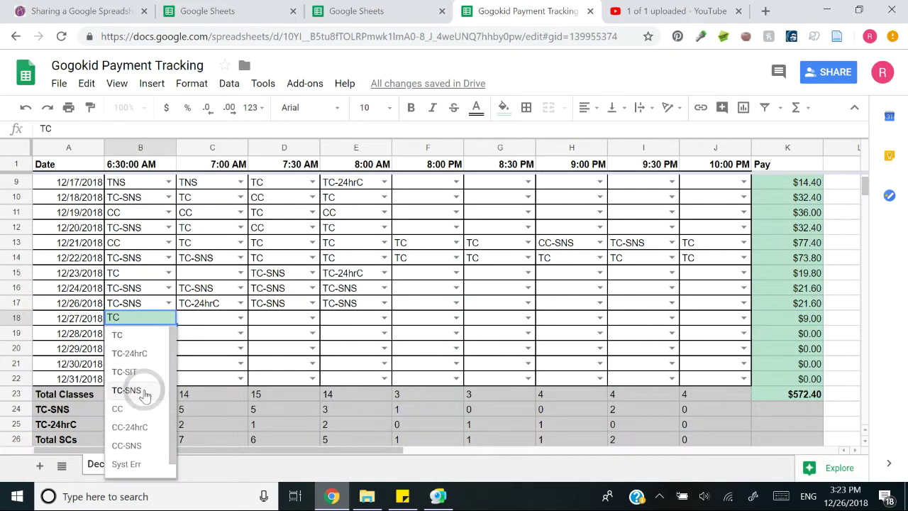
pyautogui.click(142, 391)
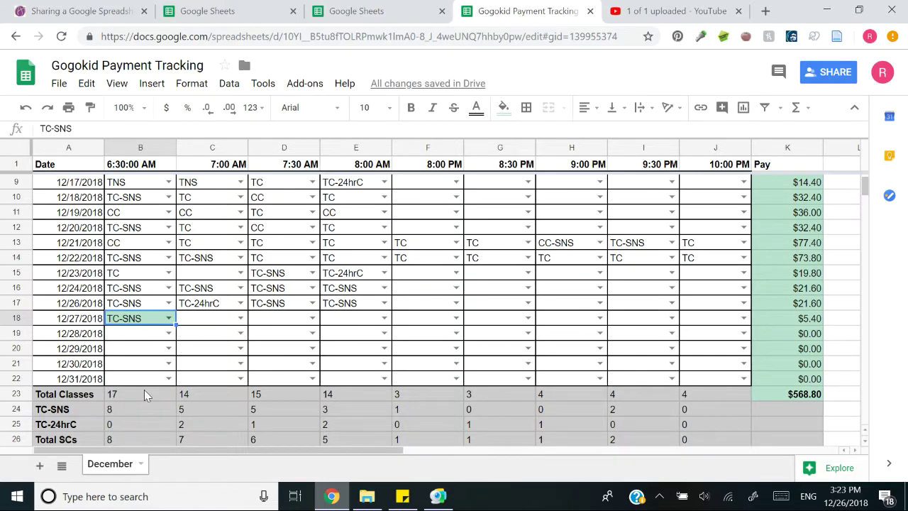
pyautogui.click(149, 324)
# Reopen B18's class code list and scroll through it to find CC.
pyautogui.click(168, 318)
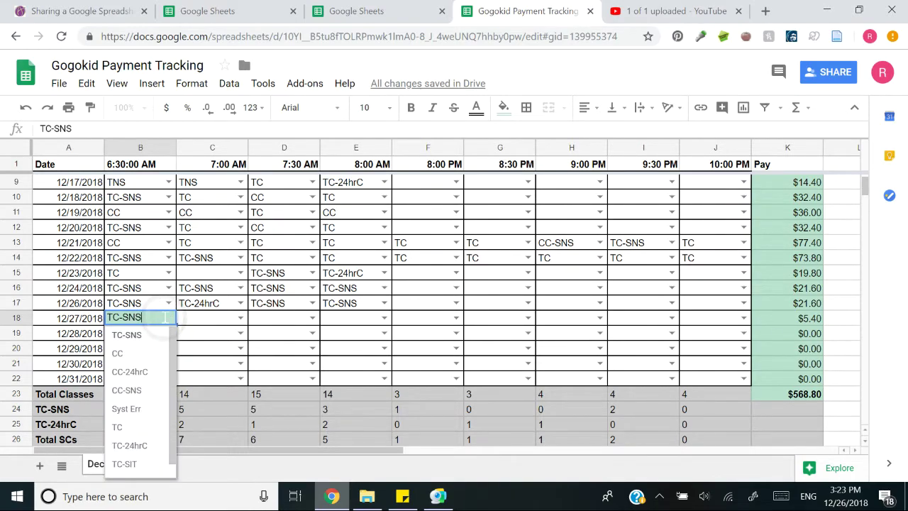
pyautogui.scroll(-1, 137, 459)
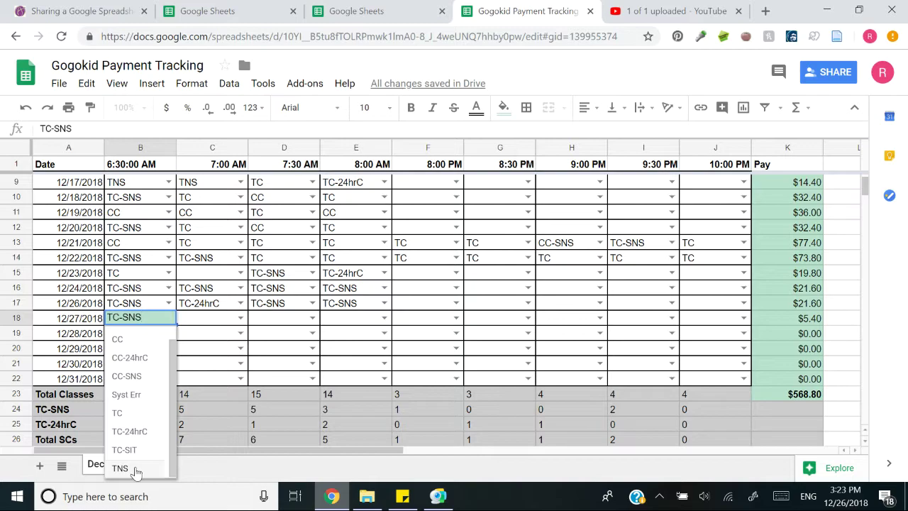
pyautogui.scroll(1, 132, 394)
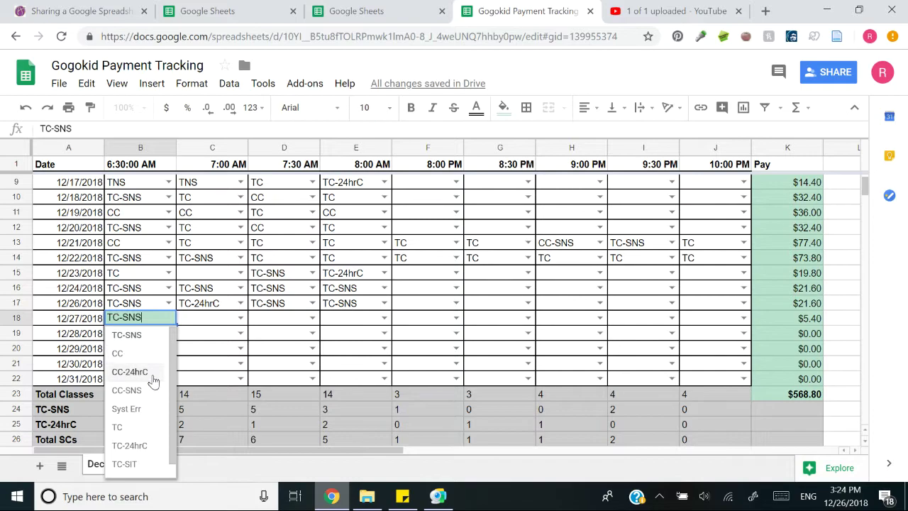
pyautogui.scroll(-1, 147, 436)
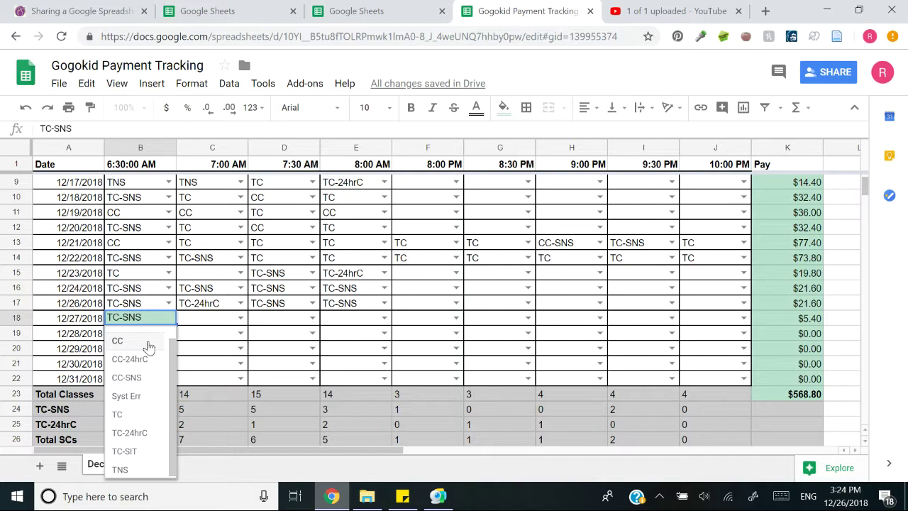
# Set 12/27's classes to CC at 6:30, TC-24hrC at 7:00 and TC at 7:30.
pyautogui.click(149, 345)
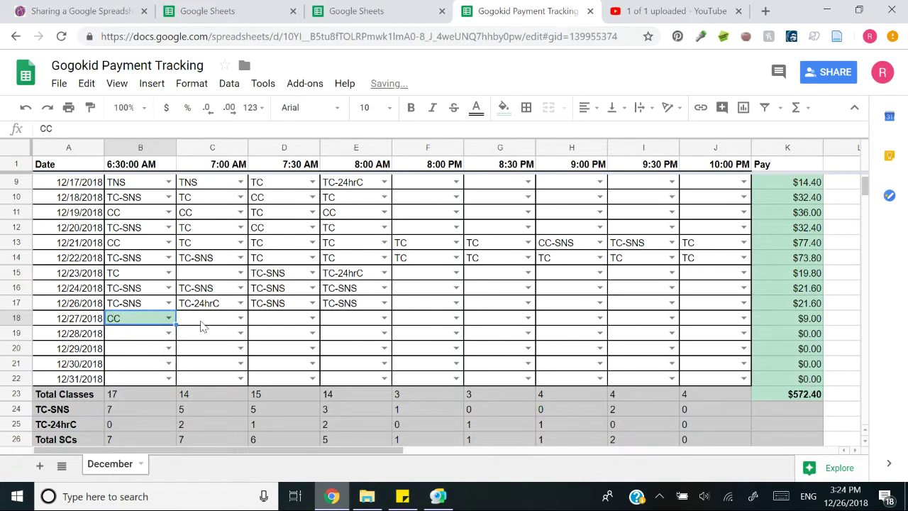
pyautogui.click(240, 318)
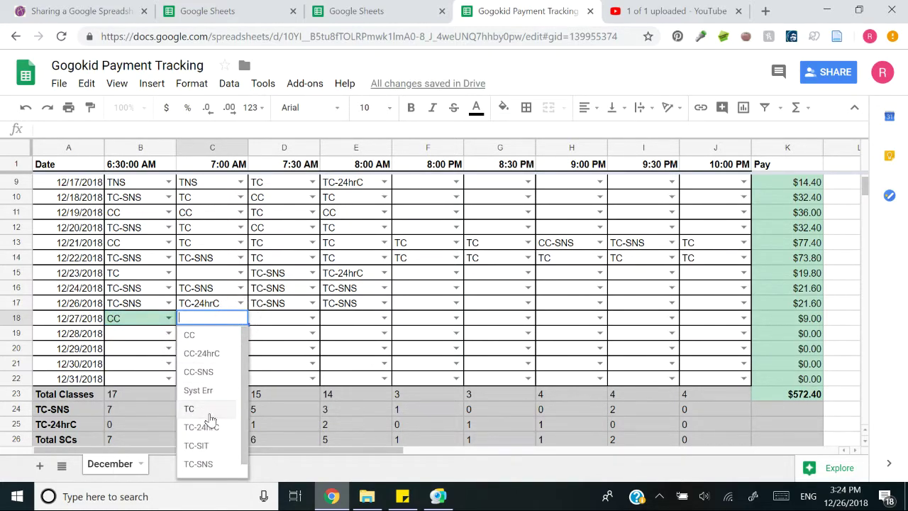
pyautogui.click(209, 429)
pyautogui.click(302, 318)
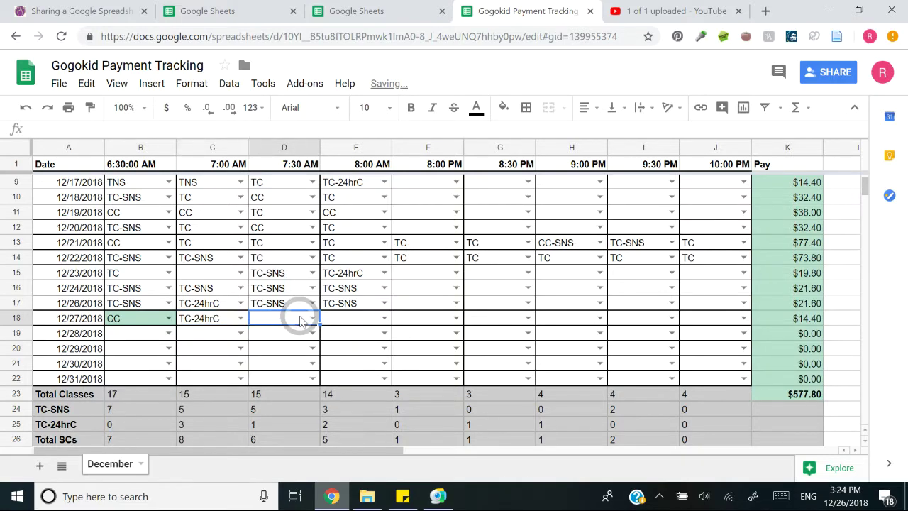
pyautogui.click(312, 321)
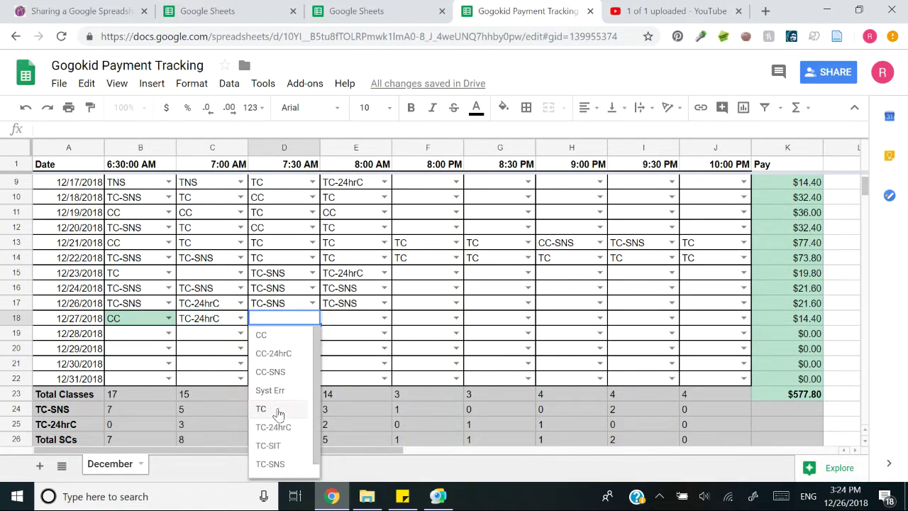
pyautogui.click(276, 410)
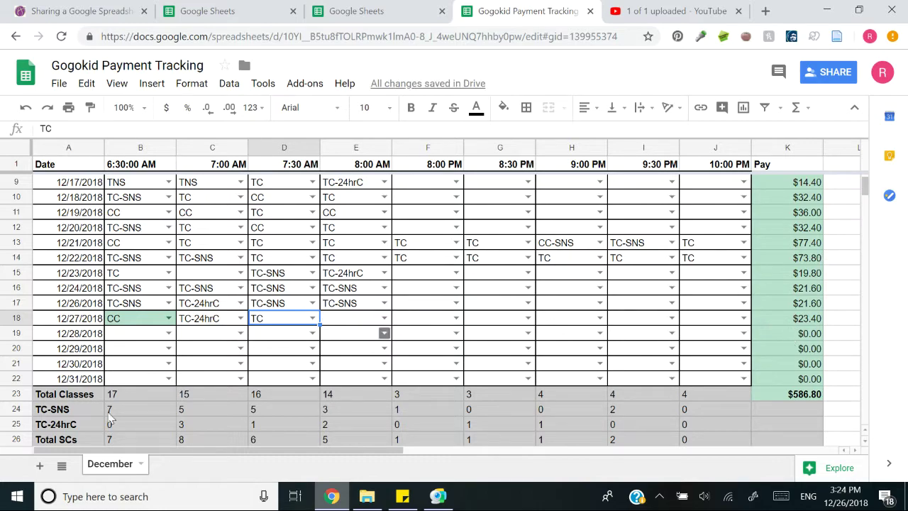
# Select row 18 and reconfirm CC as the 12/27 6:30 class code.
pyautogui.click(17, 317)
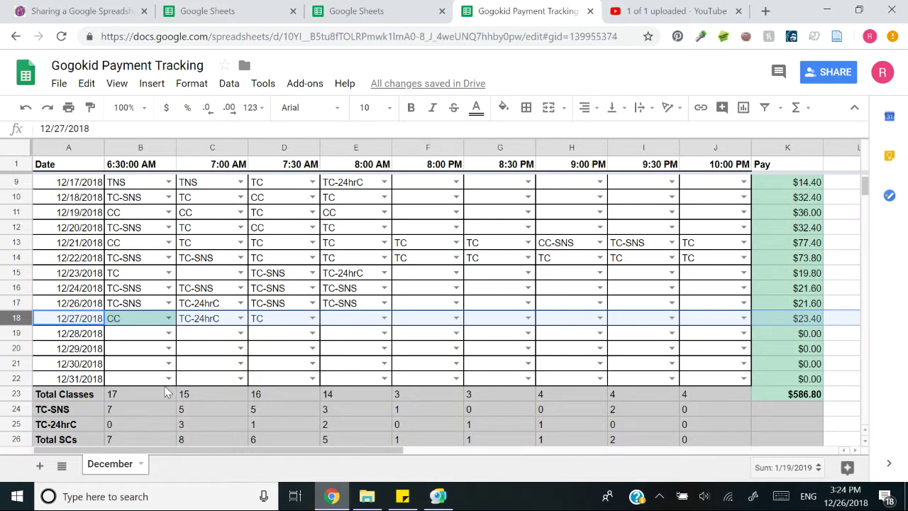
pyautogui.click(168, 318)
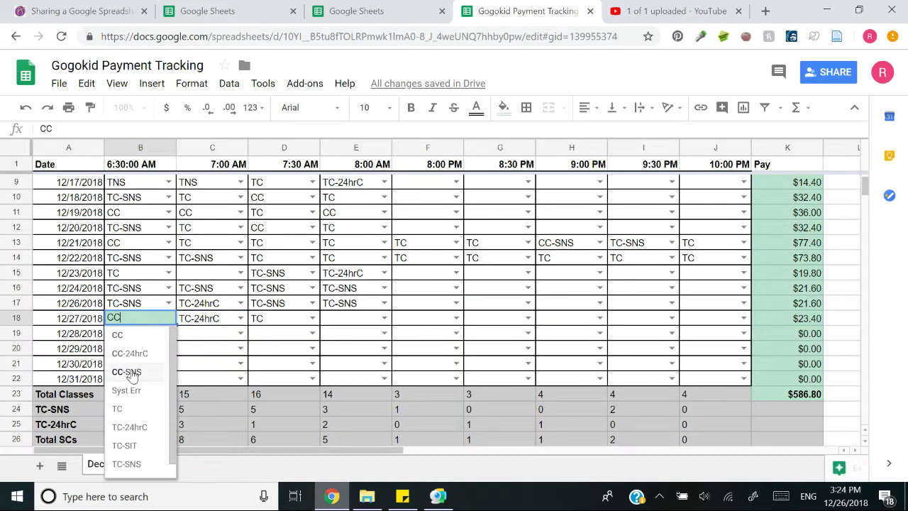
pyautogui.click(233, 348)
pyautogui.scroll(-2, 228, 356)
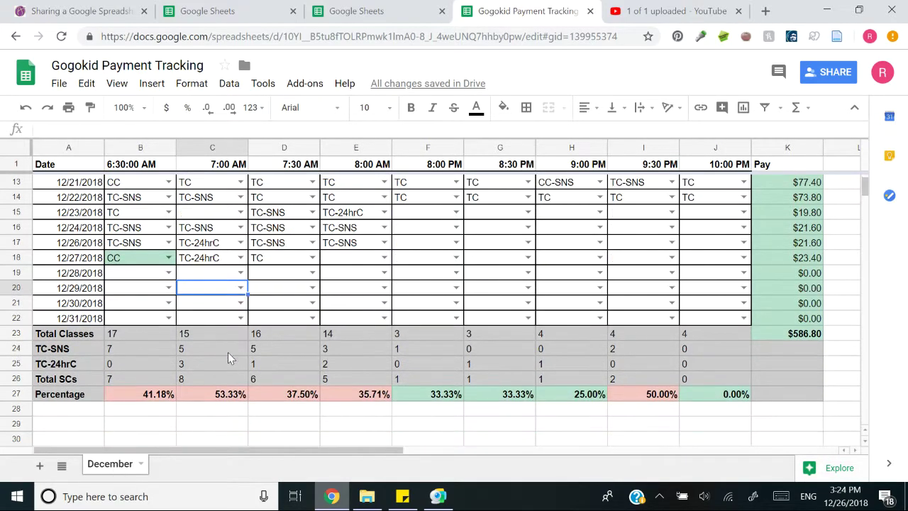
pyautogui.click(150, 338)
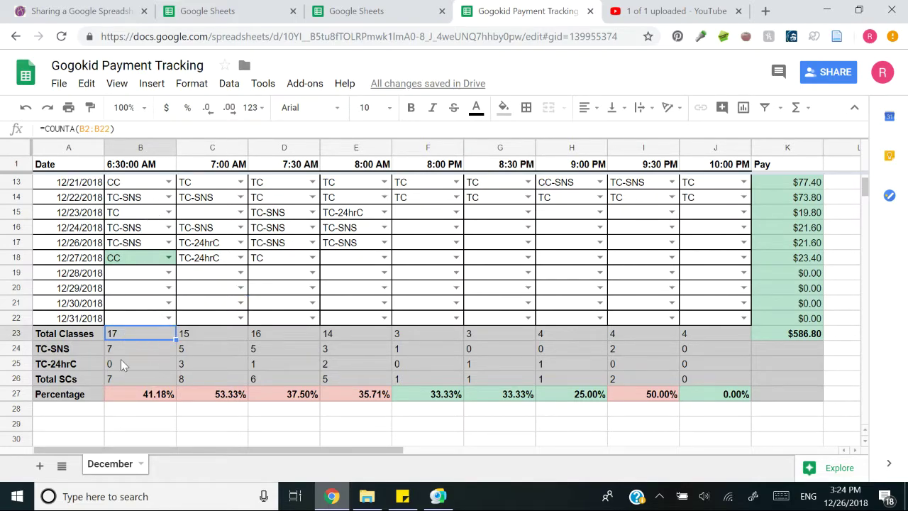
pyautogui.click(148, 349)
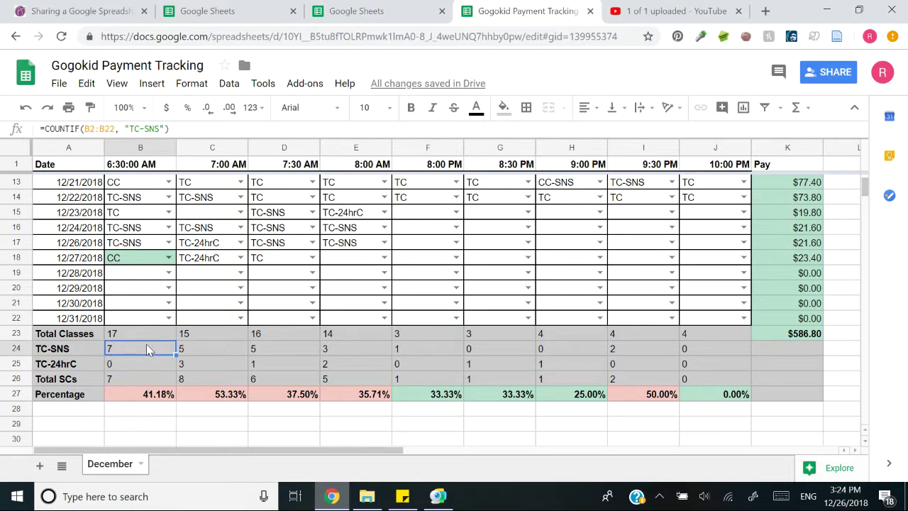
pyautogui.click(145, 367)
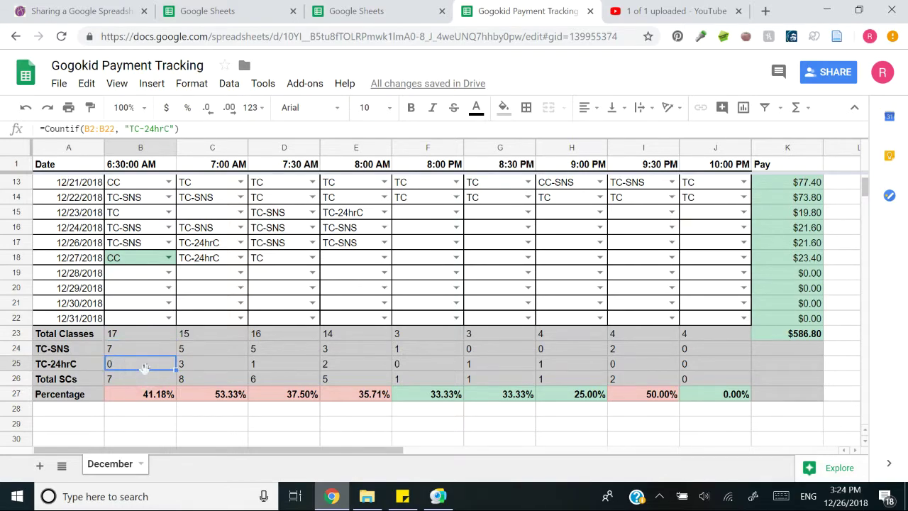
pyautogui.click(137, 352)
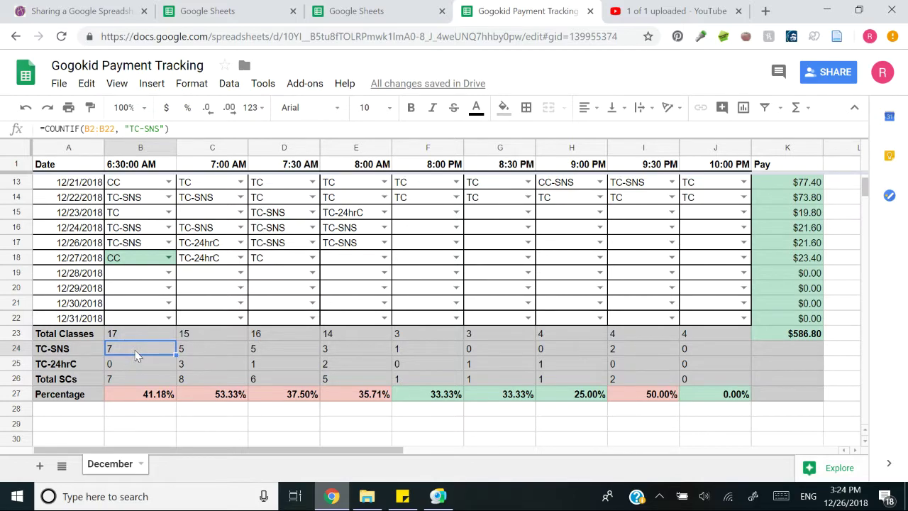
pyautogui.click(139, 370)
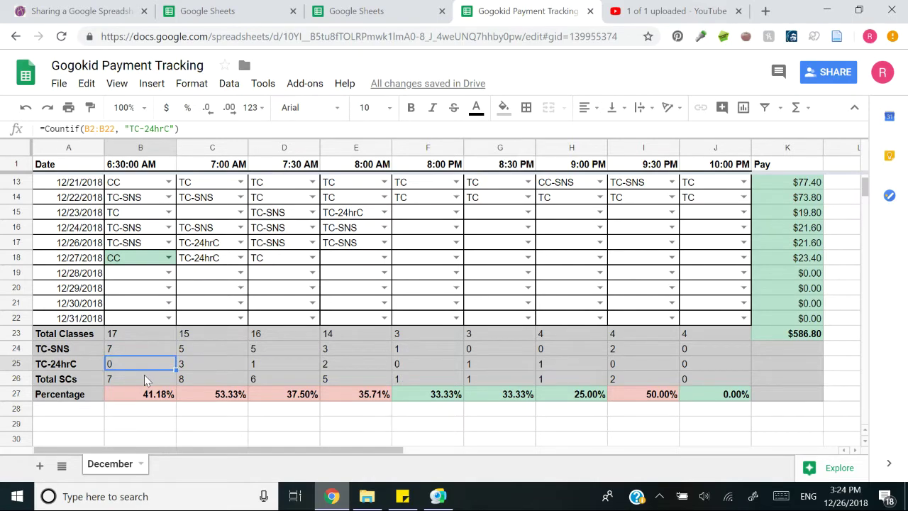
pyautogui.click(145, 383)
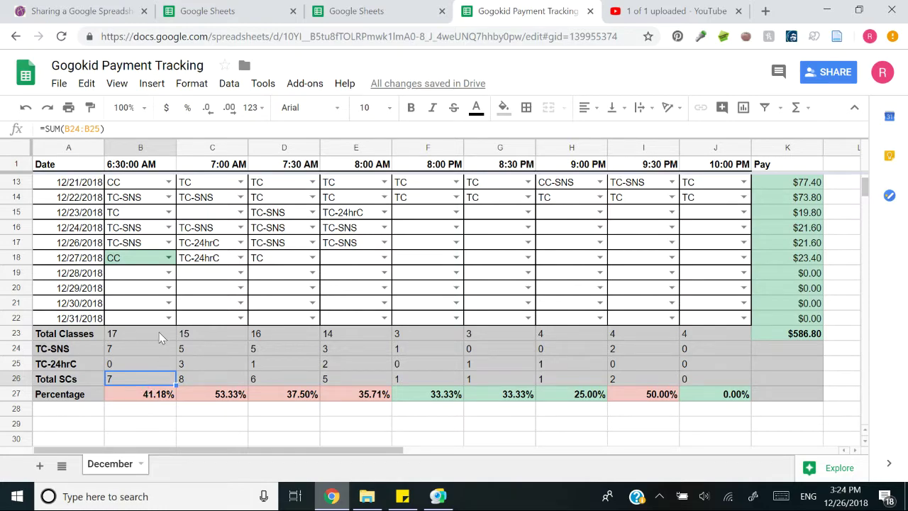
pyautogui.moveTo(160, 336); pyautogui.dragTo(154, 376)
pyautogui.click(80, 379)
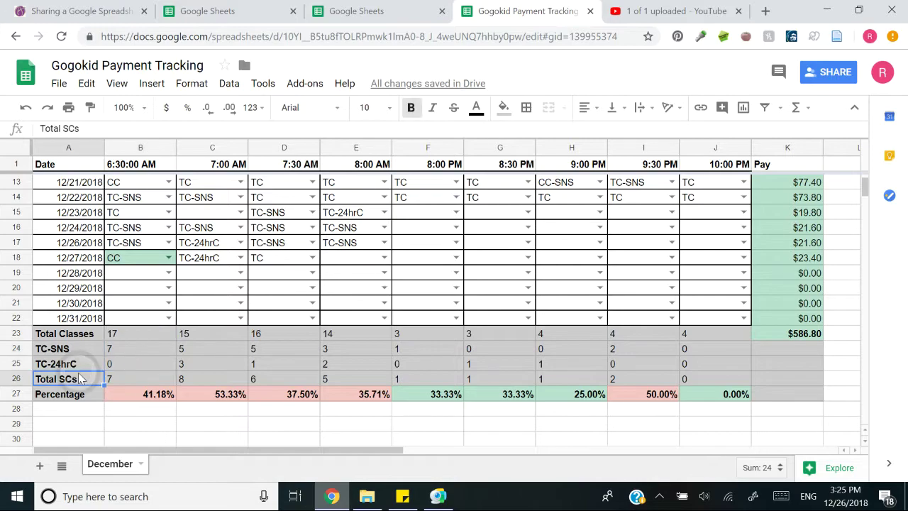
pyautogui.click(113, 380)
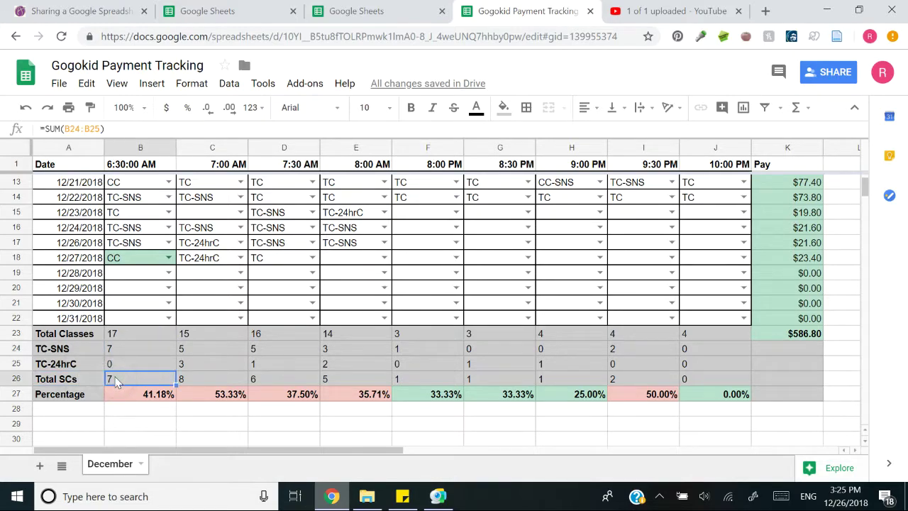
pyautogui.click(143, 392)
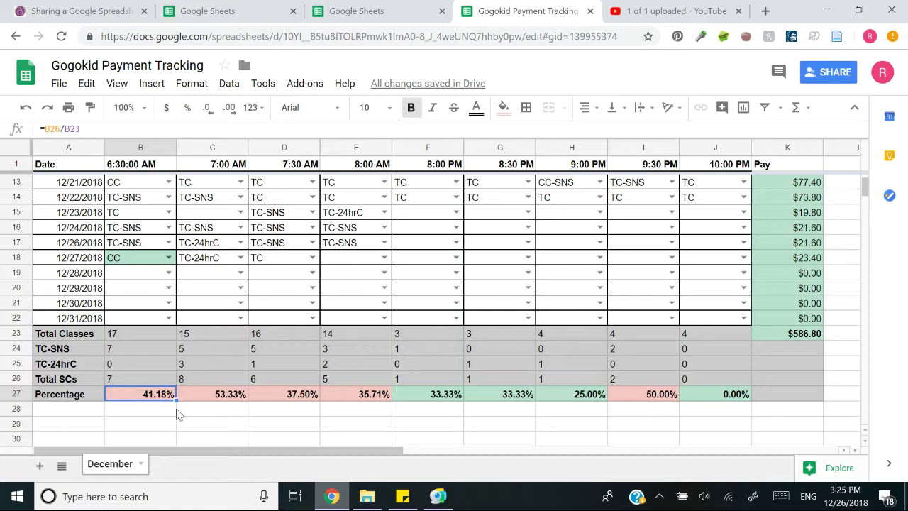
pyautogui.click(211, 399)
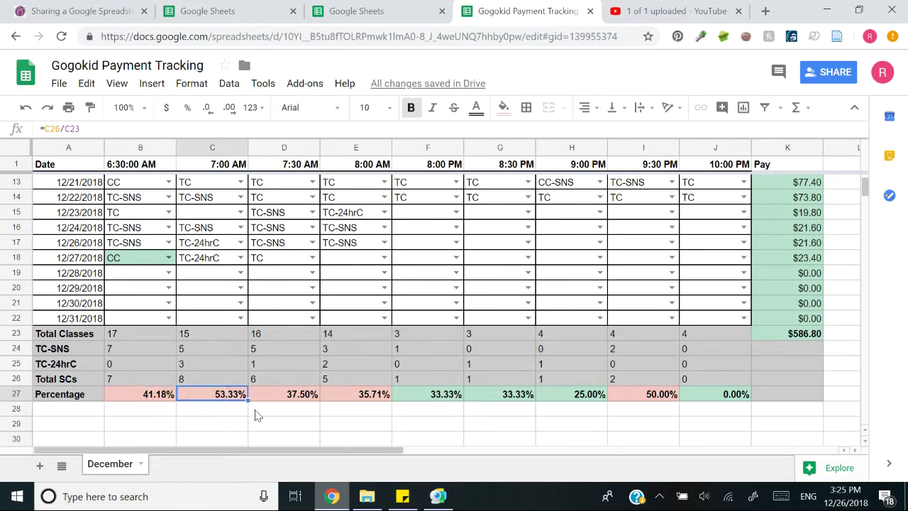
pyautogui.click(310, 394)
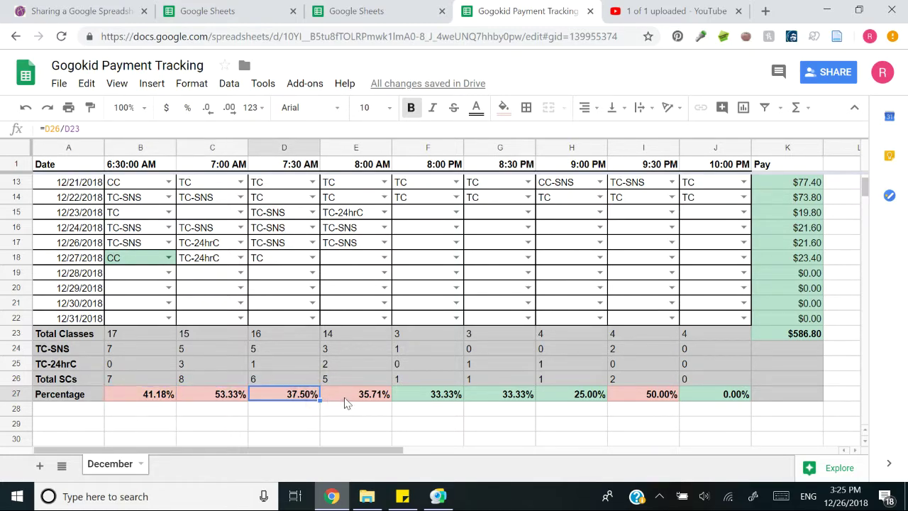
pyautogui.click(376, 402)
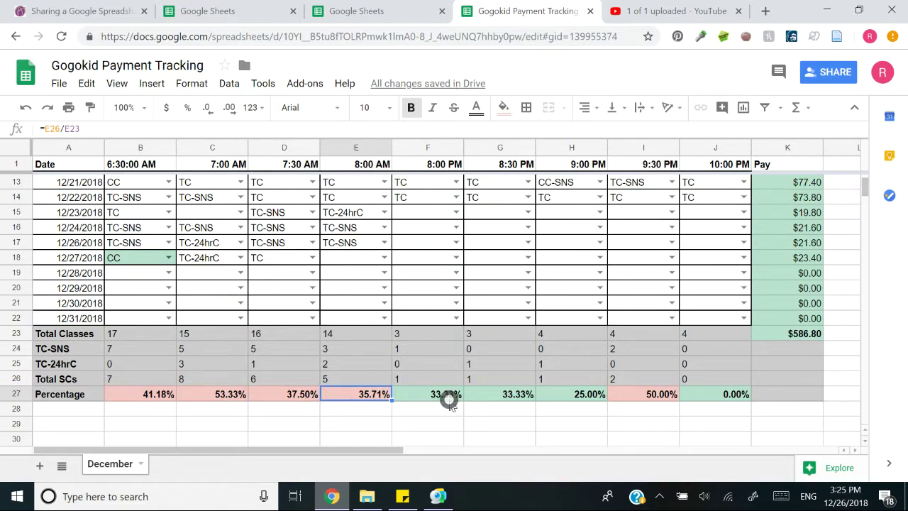
pyautogui.moveTo(449, 398); pyautogui.dragTo(601, 404)
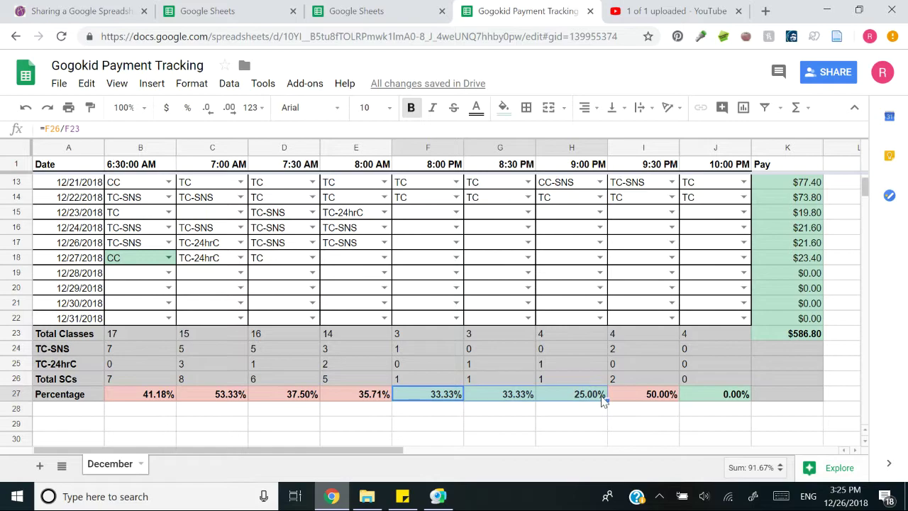
pyautogui.click(631, 411)
pyautogui.click(736, 396)
pyautogui.click(703, 408)
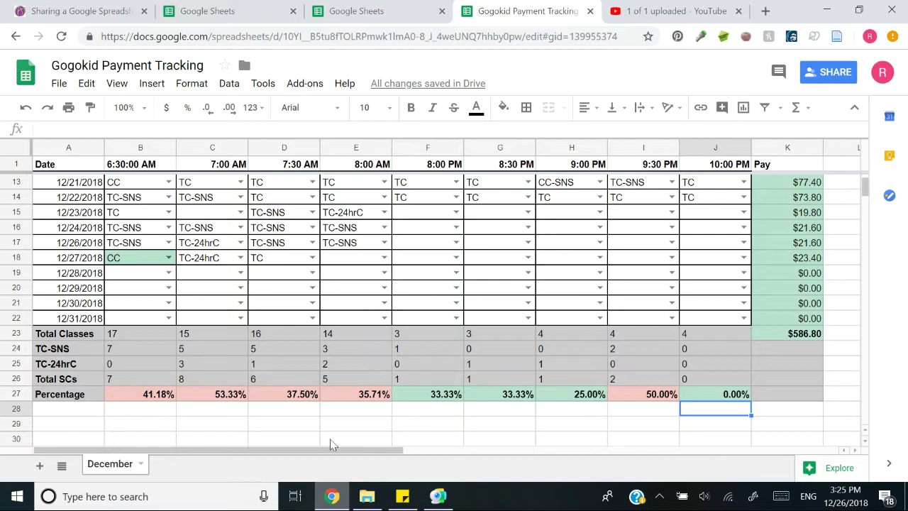
pyautogui.scroll(3, 802, 284)
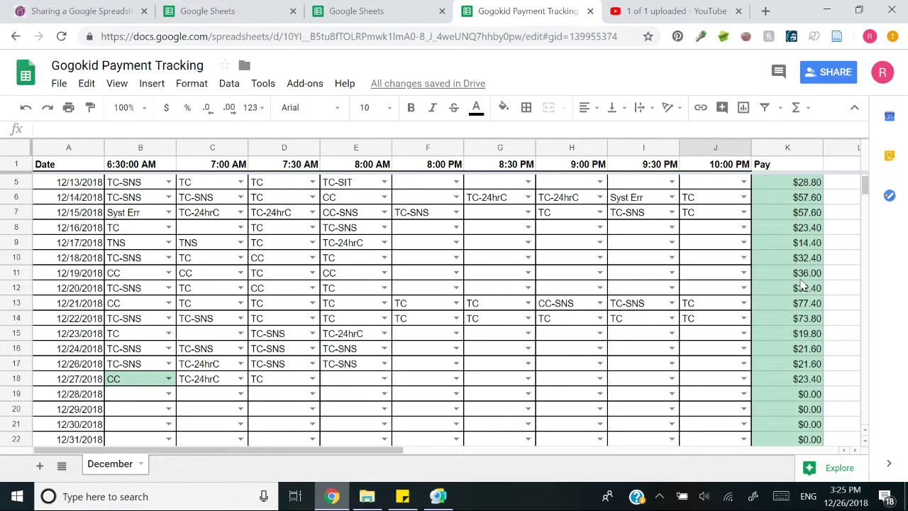
pyautogui.scroll(-5, 799, 225)
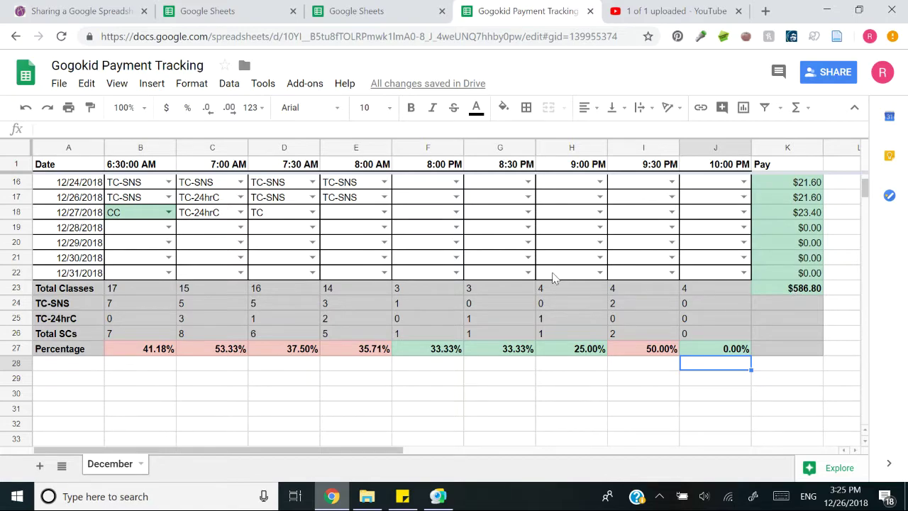
pyautogui.scroll(5, 419, 260)
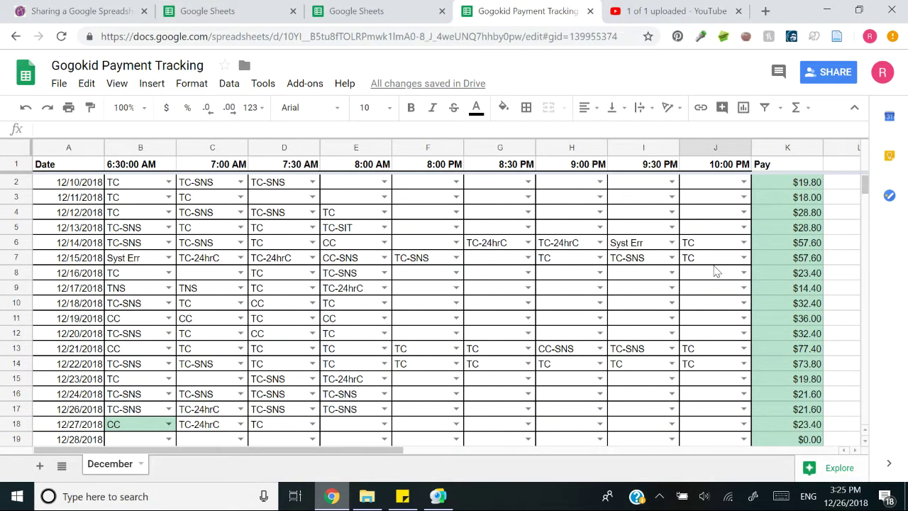
pyautogui.hscroll(3, 716, 272)
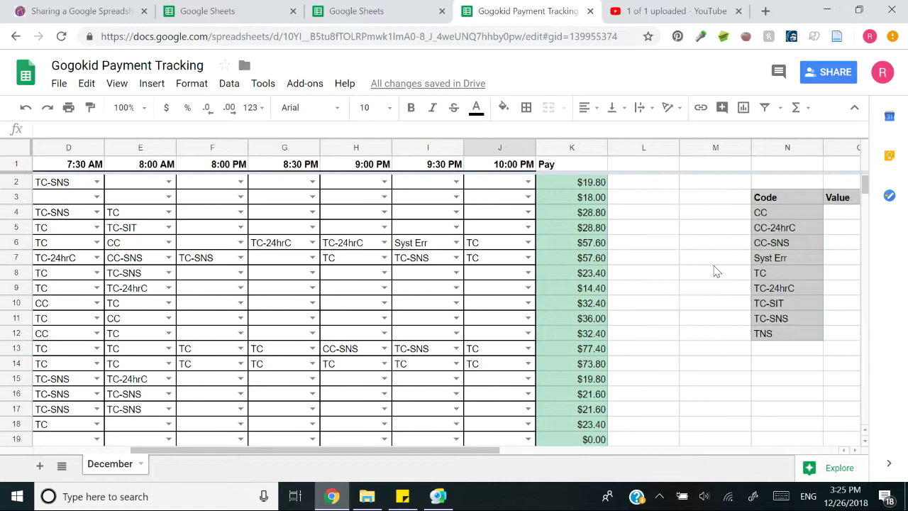
pyautogui.hscroll(2, 717, 272)
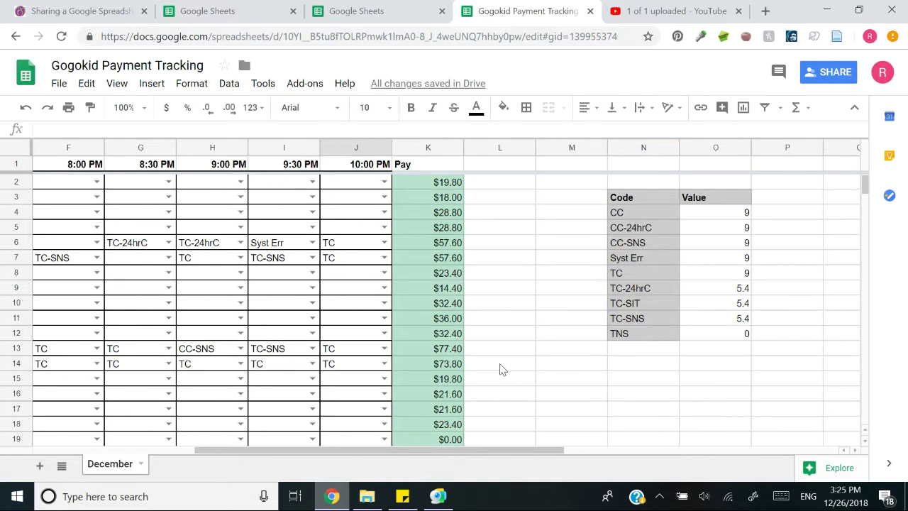
pyautogui.hscroll(-5, 500, 368)
pyautogui.scroll(-5, 268, 344)
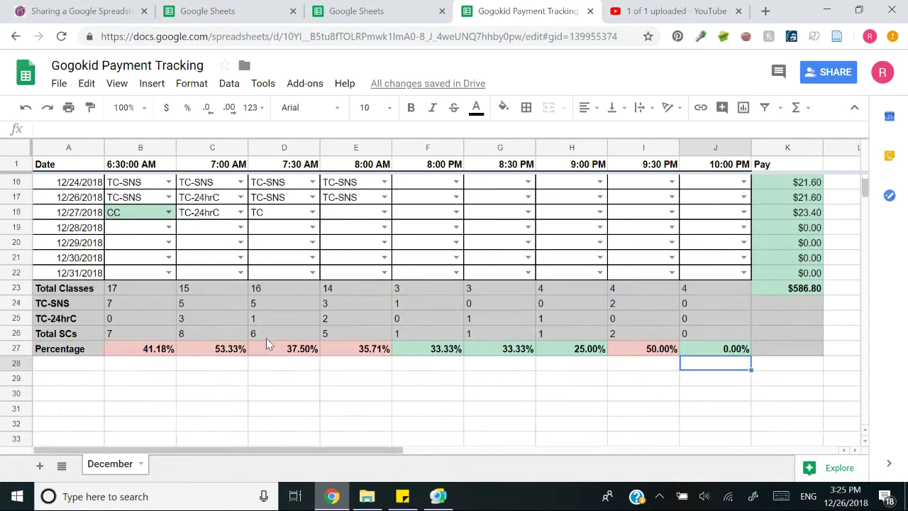
pyautogui.scroll(2, 268, 344)
pyautogui.scroll(4, 268, 344)
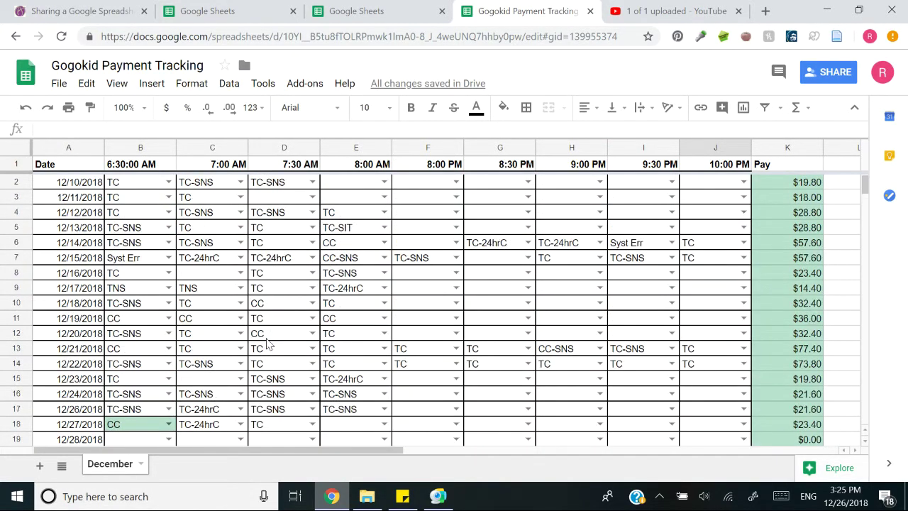